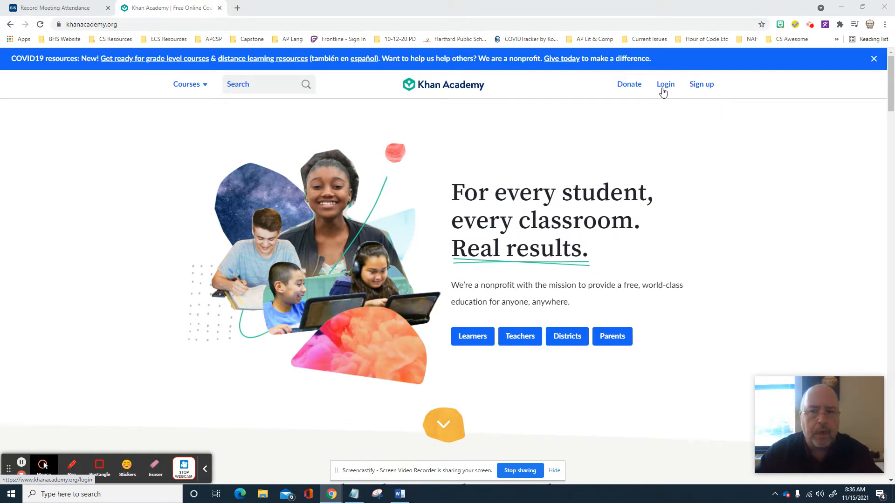
Step: Go from the teacher sign-up page to the login page and log in to Khan Academy with the school Google account
click(699, 87)
click(578, 186)
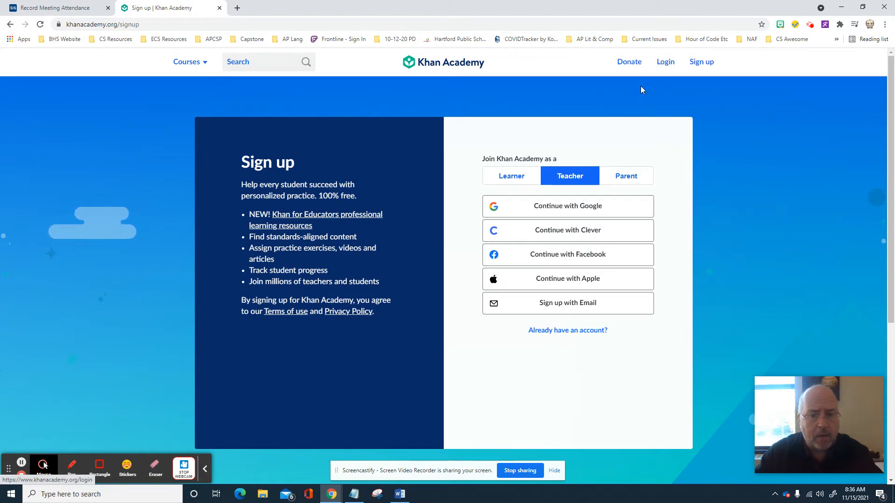
click(664, 64)
click(580, 174)
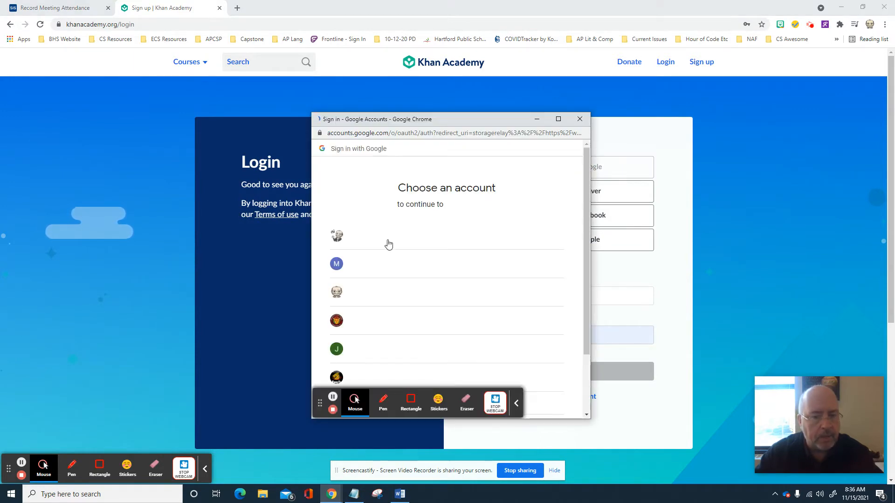
click(373, 297)
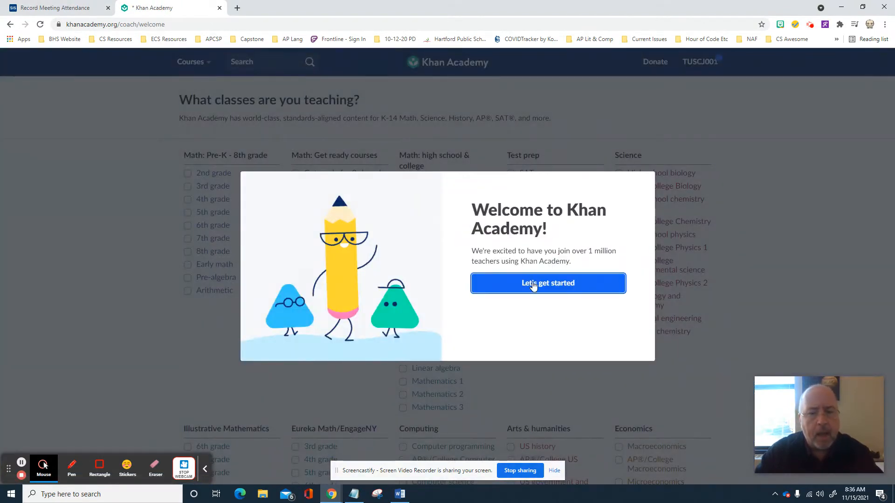
Step: Start the teacher welcome setup, choose SAT under Test prep as the class taught, and continue to the dashboard
click(536, 285)
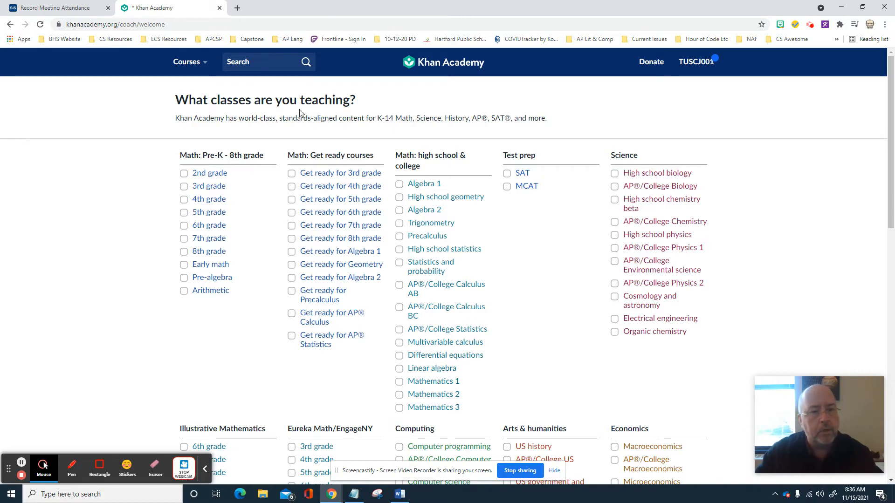
scroll(282, 153, down, 9)
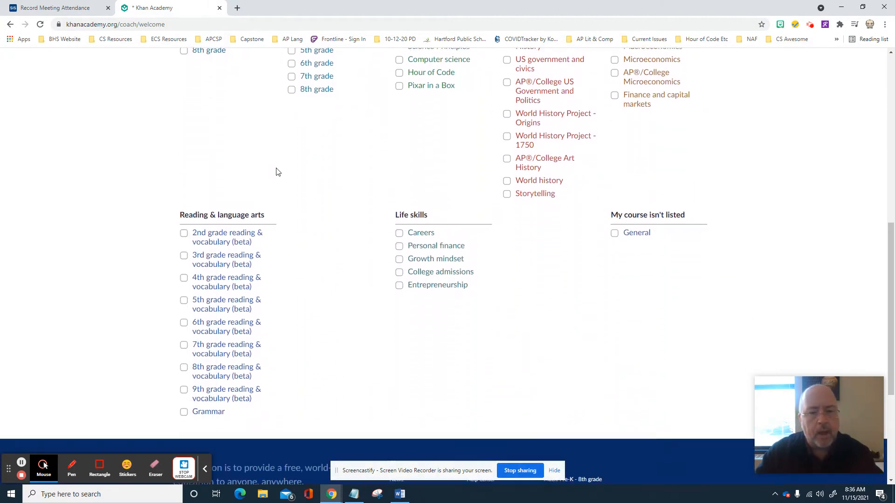
scroll(277, 172, up, 9)
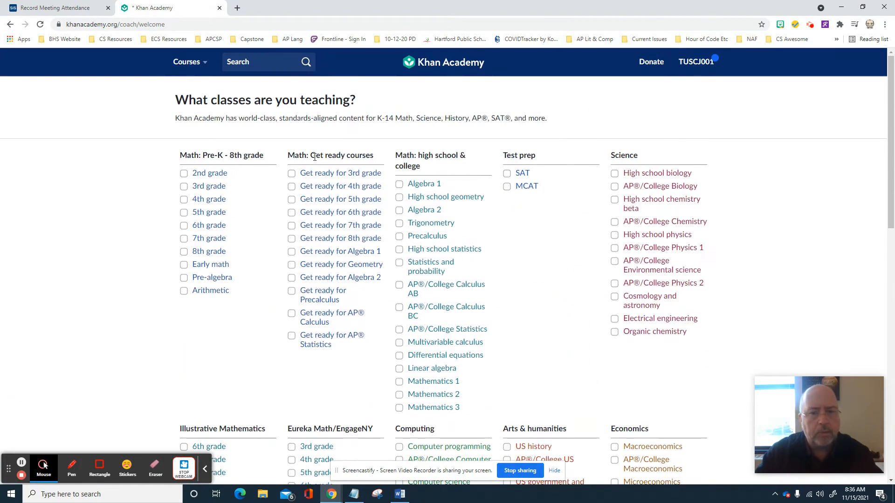
click(506, 174)
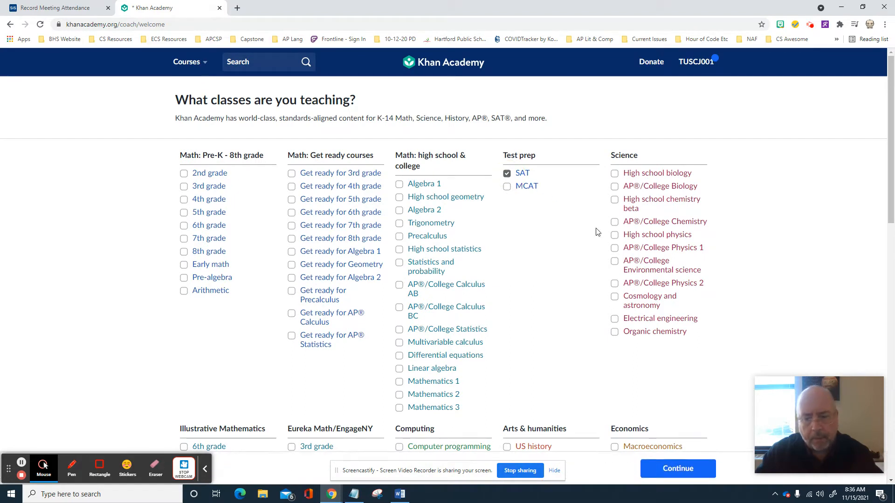
scroll(671, 469, down, 2)
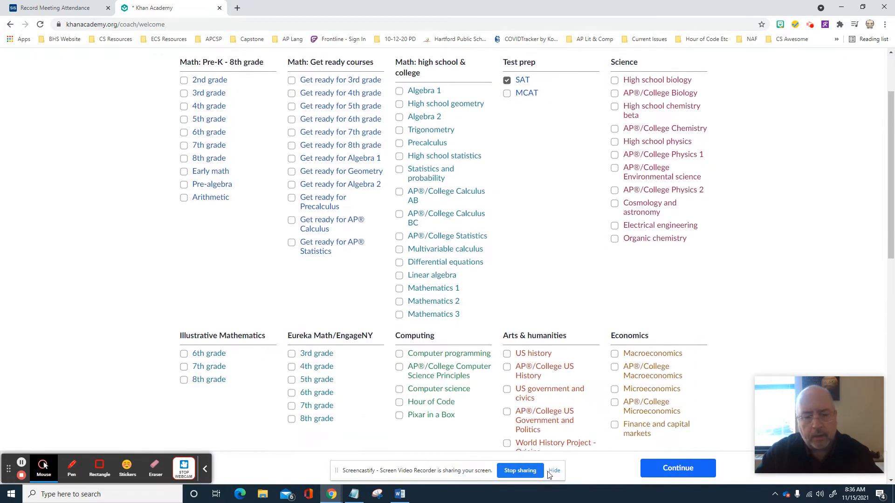
click(554, 470)
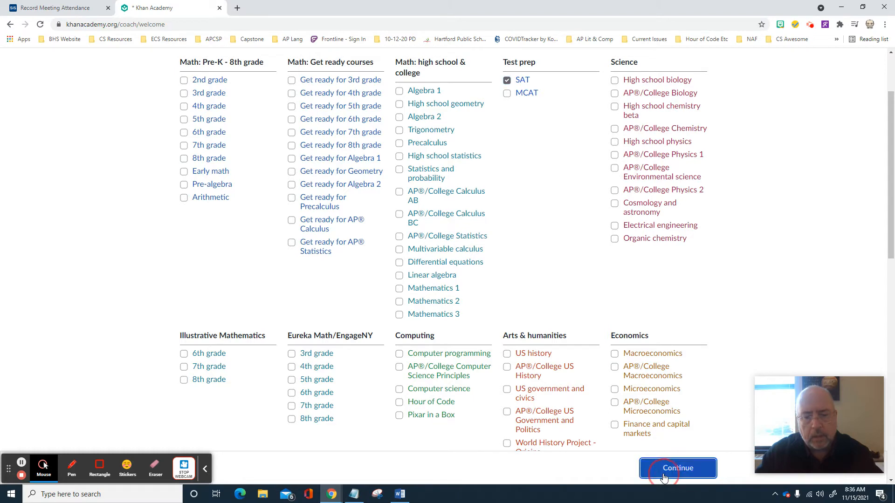
click(673, 468)
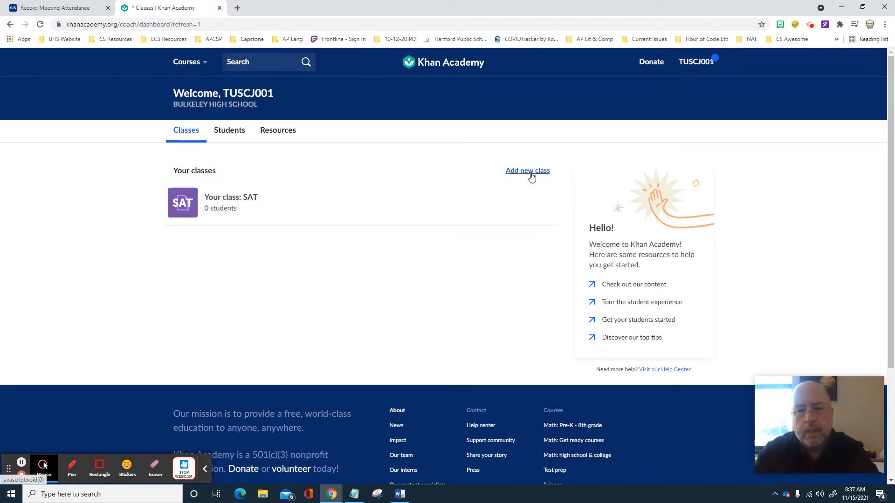
Step: Add a new class by importing The Capstone Experience from Google Classroom, and open its student roster
click(531, 176)
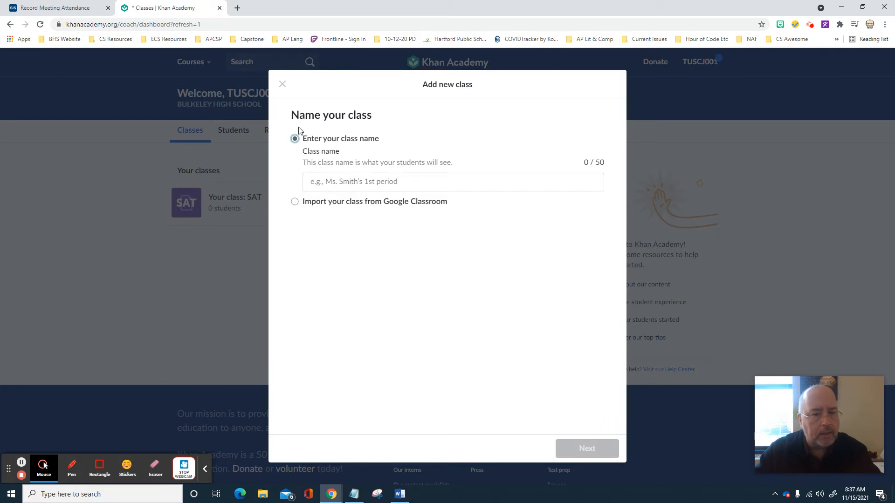
click(295, 202)
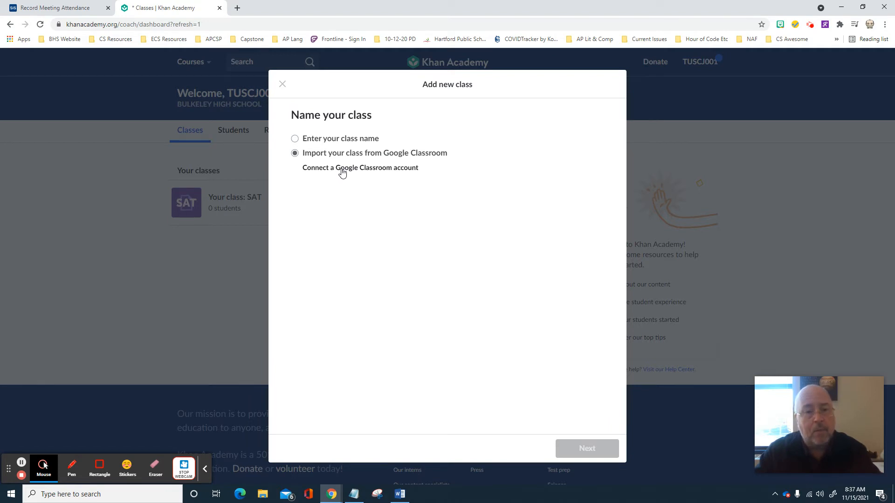
click(342, 172)
click(342, 172)
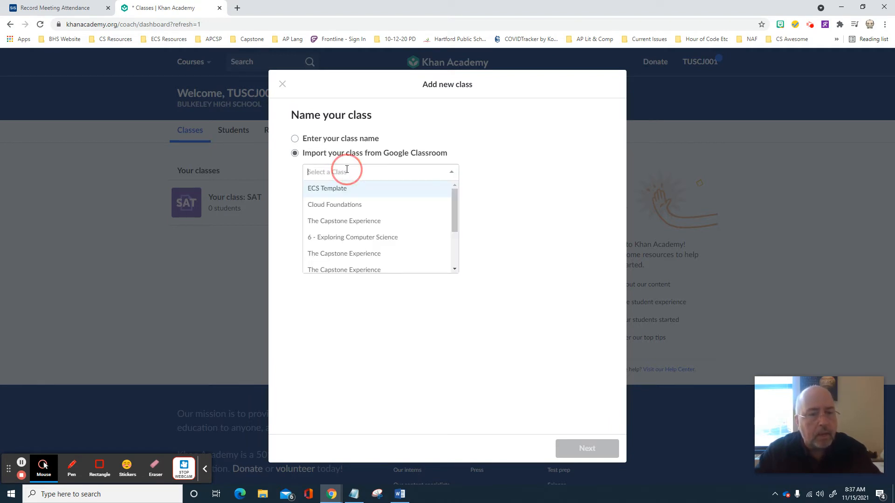
scroll(408, 213, down, 3)
scroll(382, 208, up, 2)
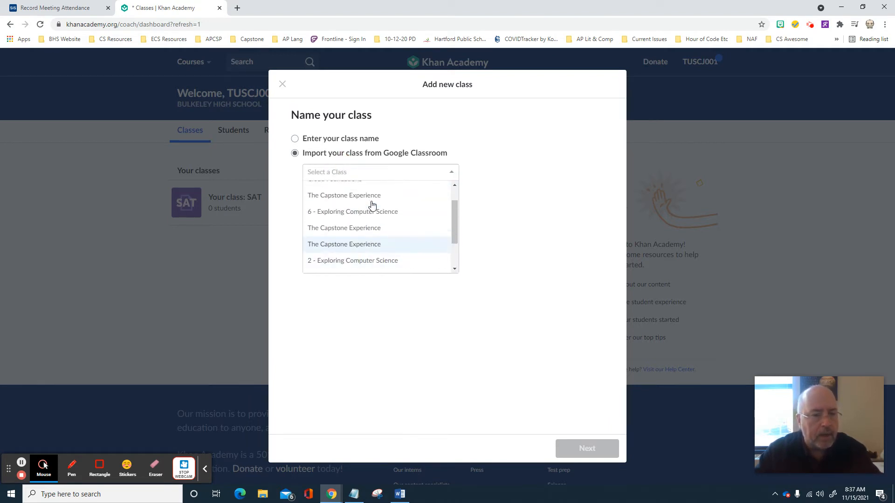
scroll(358, 224, up, 1)
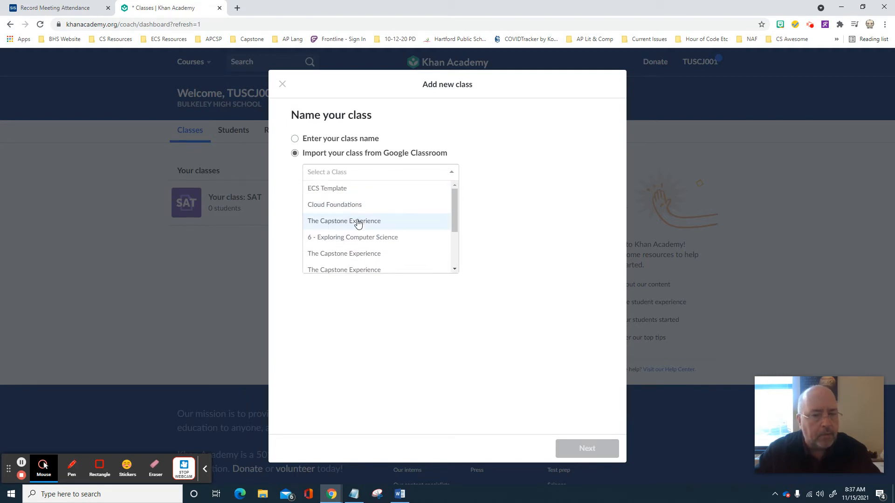
click(357, 221)
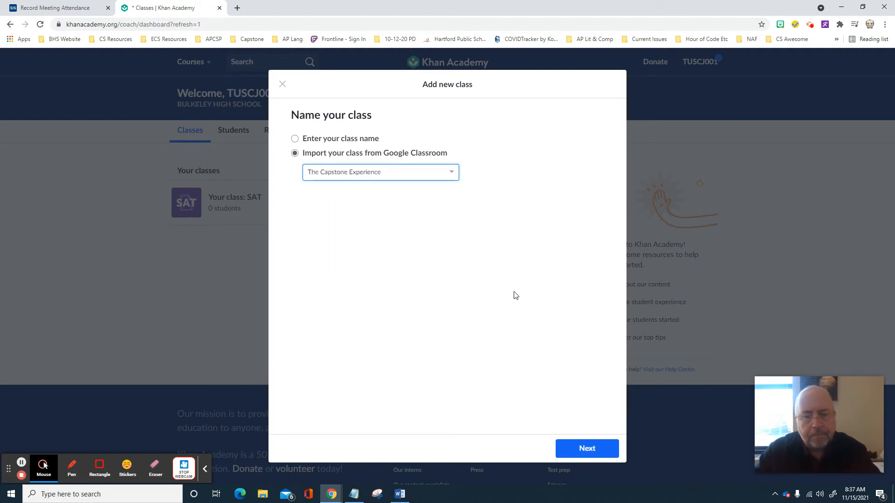
click(579, 453)
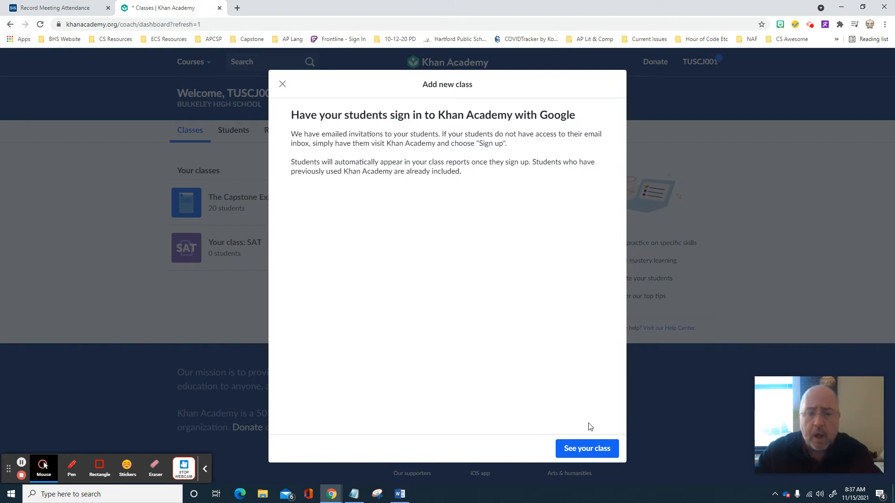
click(583, 449)
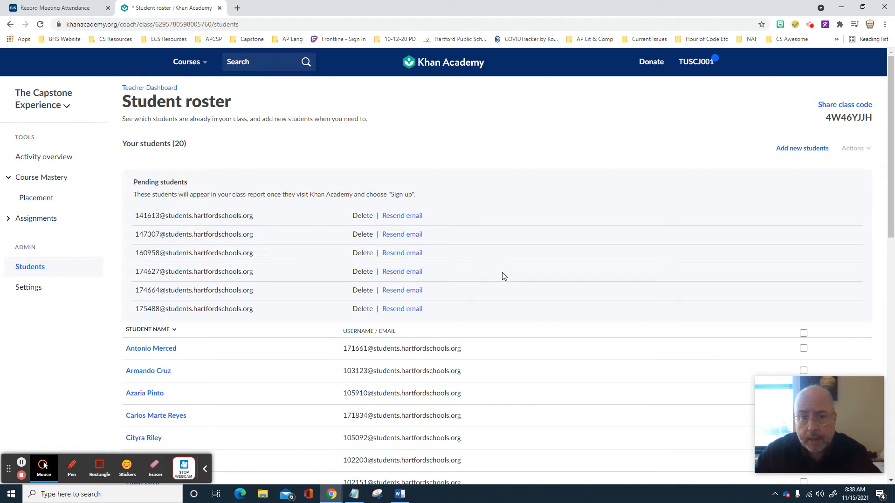
Step: Examine the class roster's pending and enrolled students, and view the available methods for adding new students
scroll(515, 276, down, 7)
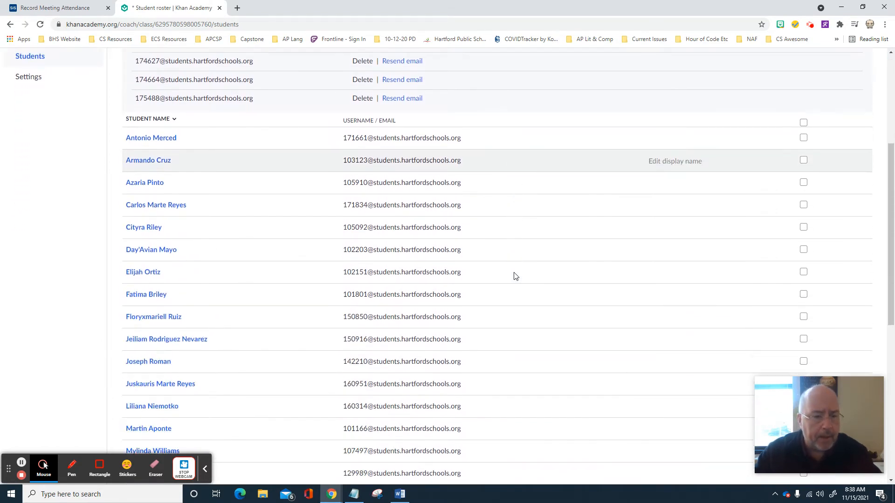
scroll(514, 276, down, 3)
scroll(514, 274, up, 2)
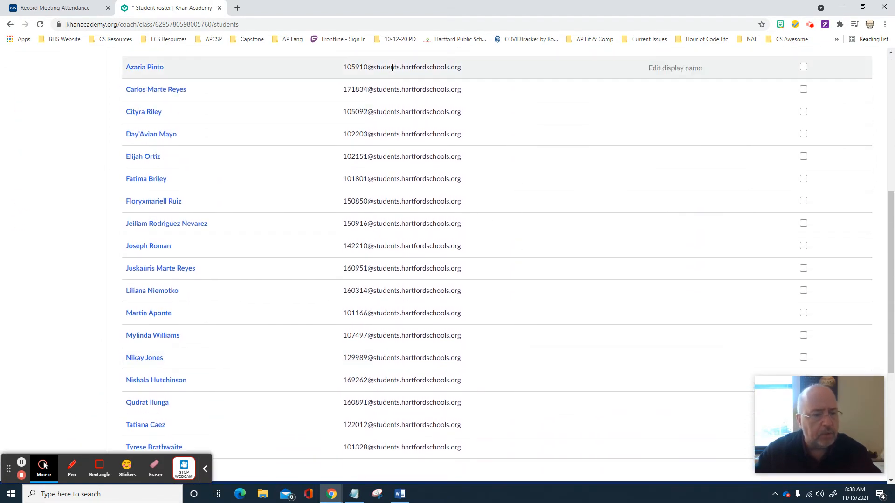
scroll(334, 374, up, 3)
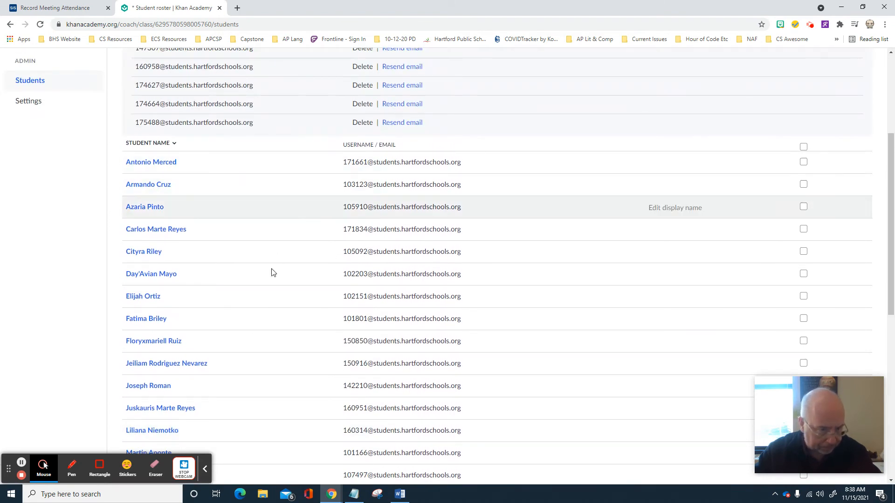
scroll(297, 290, up, 2)
scroll(296, 283, down, 2)
scroll(298, 285, up, 2)
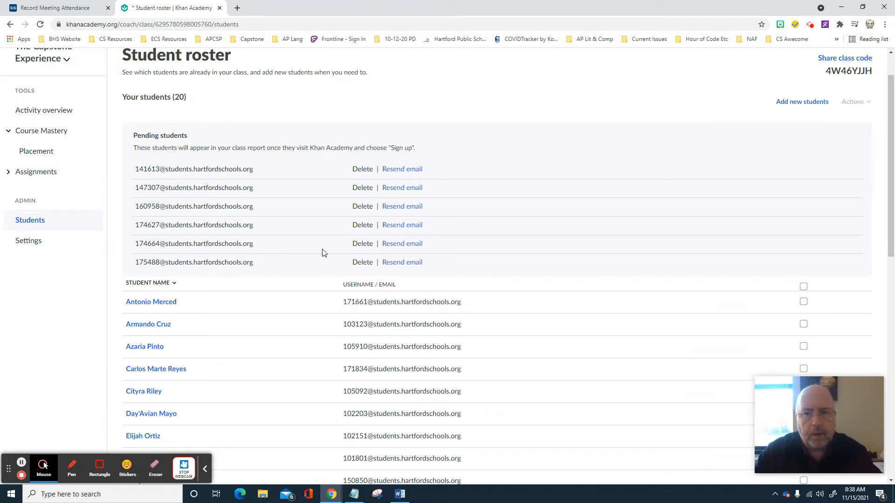
scroll(282, 265, down, 3)
scroll(258, 275, down, 1)
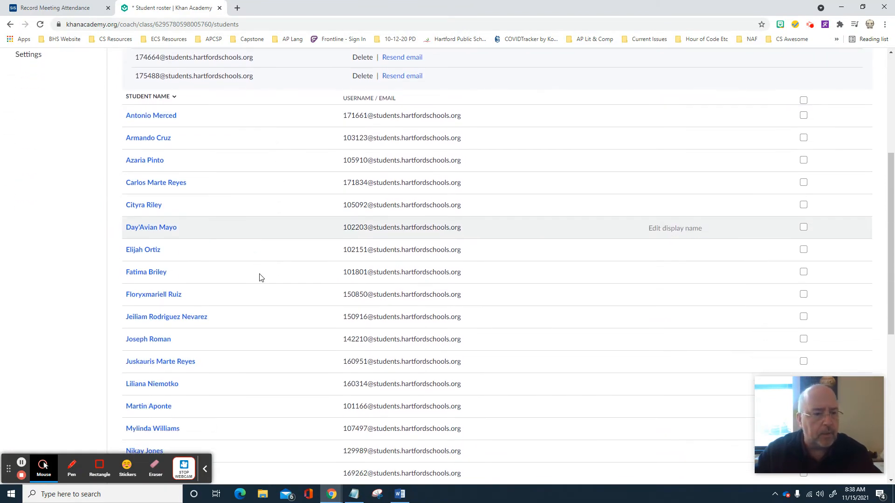
scroll(287, 270, down, 1)
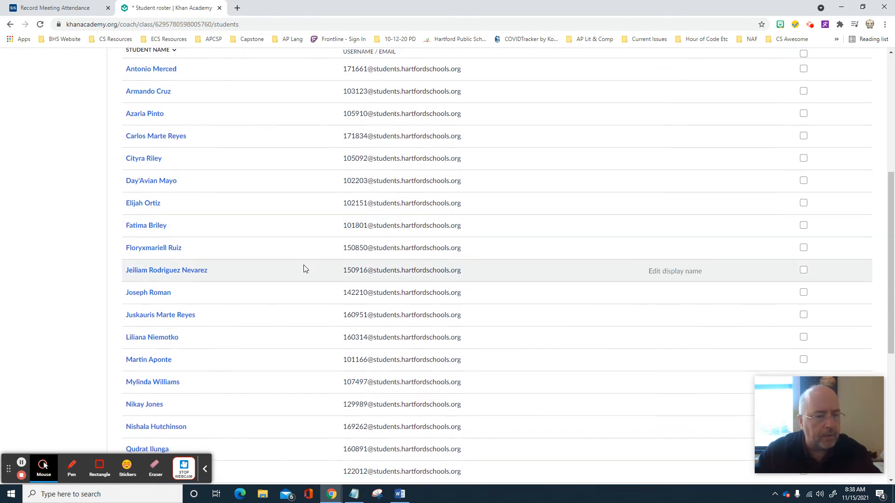
scroll(308, 266, up, 6)
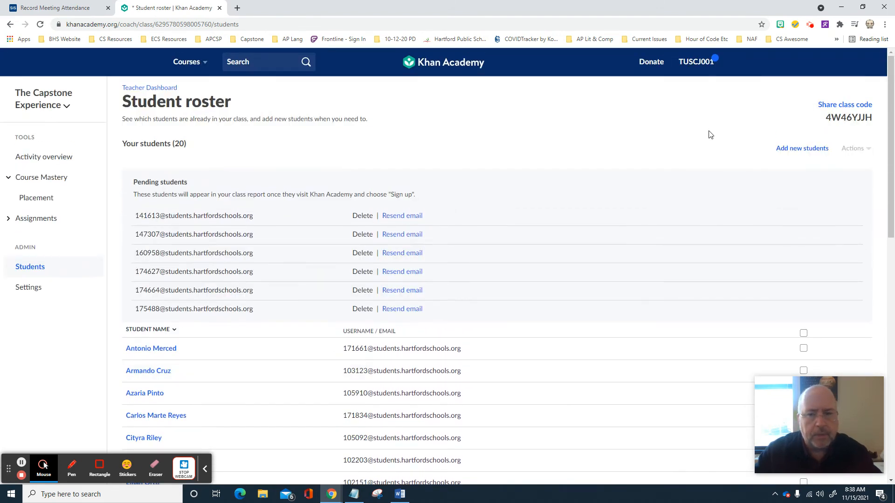
scroll(232, 305, down, 5)
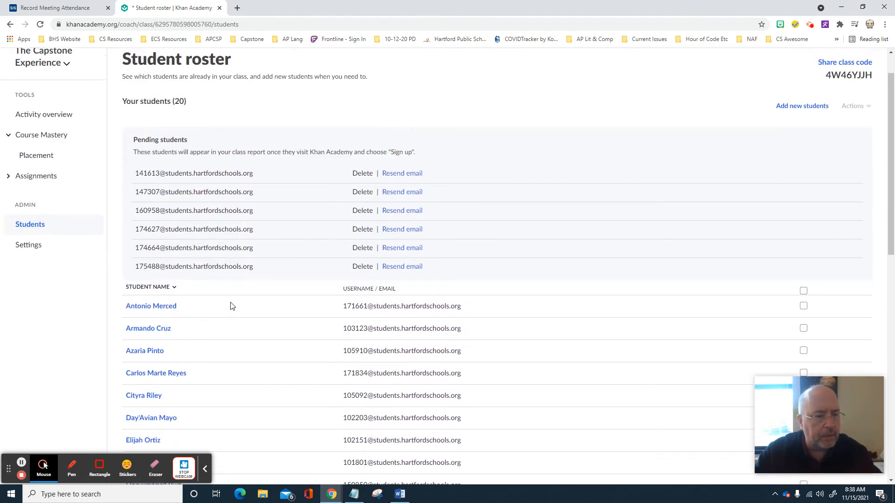
scroll(295, 298, up, 3)
scroll(326, 215, down, 1)
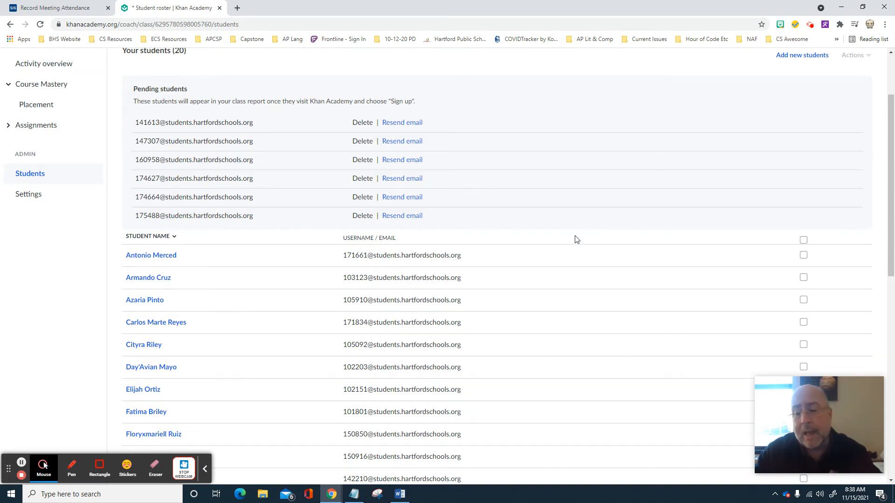
scroll(633, 225, up, 3)
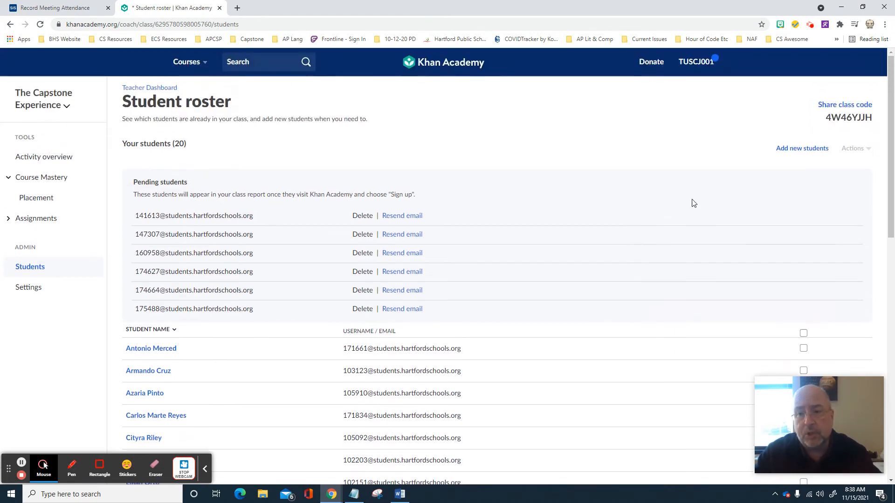
click(801, 148)
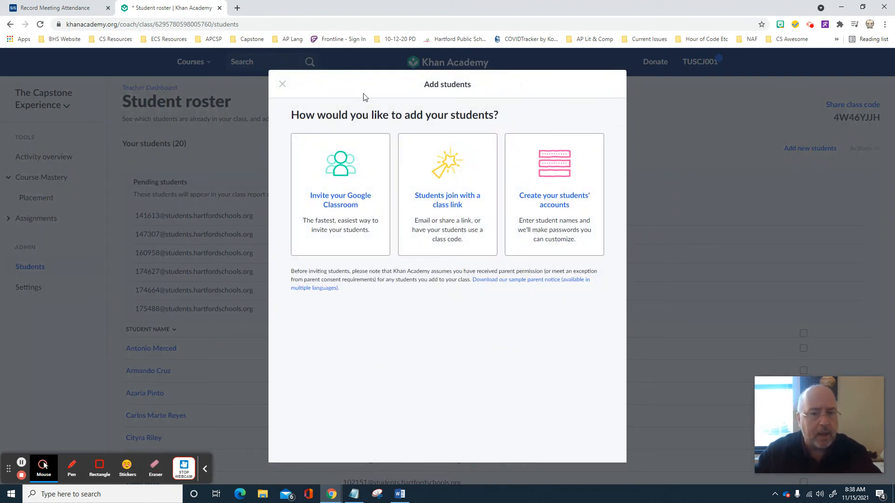
click(281, 84)
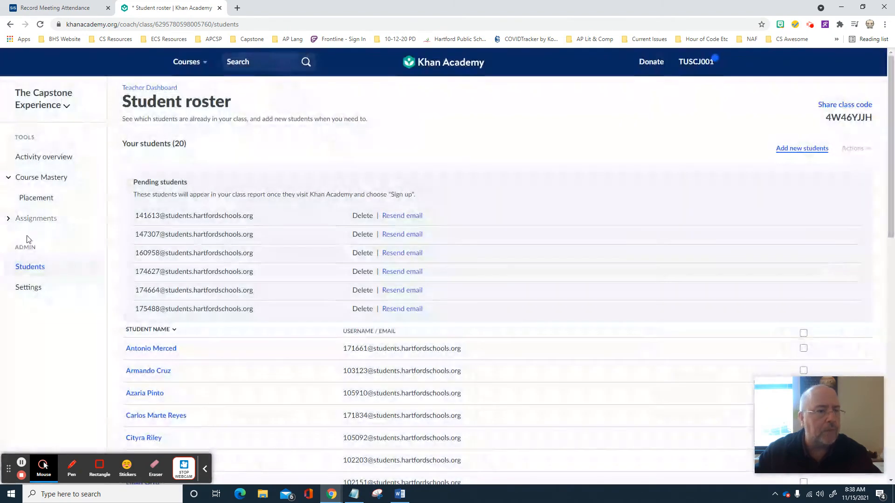
Step: Change The Capstone Experience class's course to SAT in its settings, and open the SAT teacher tools
click(40, 290)
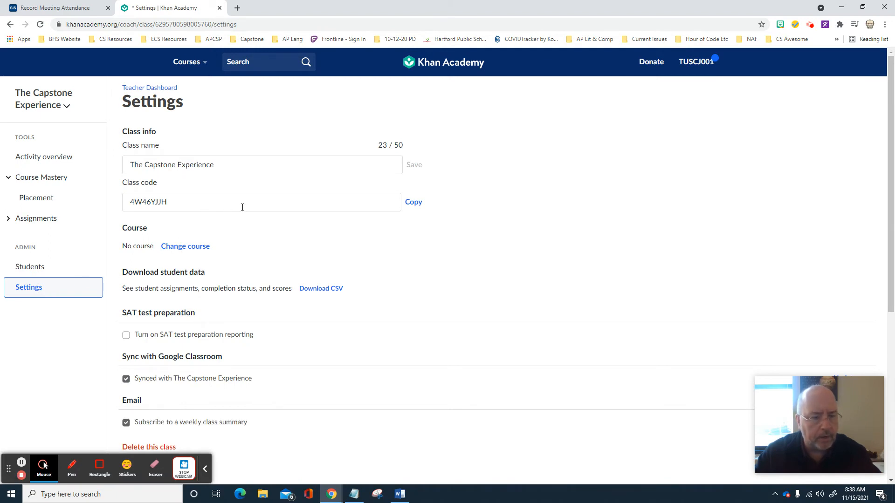
scroll(360, 240, down, 2)
scroll(379, 244, up, 1)
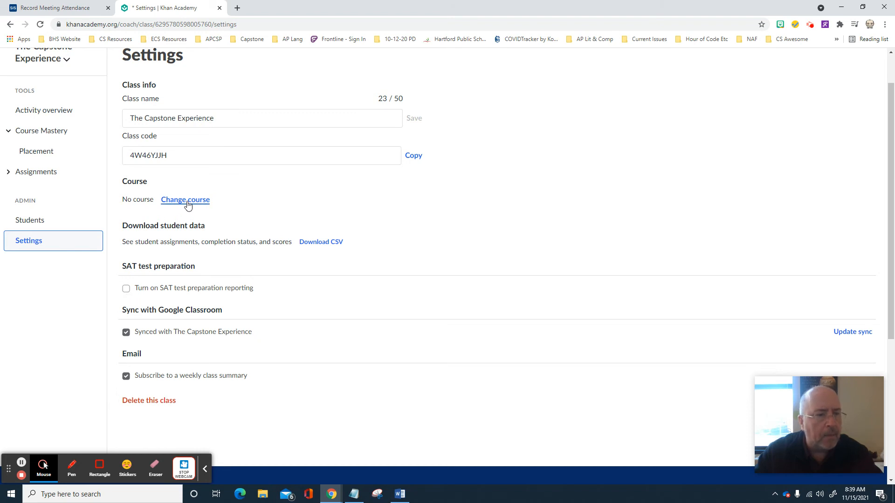
scroll(188, 205, up, 1)
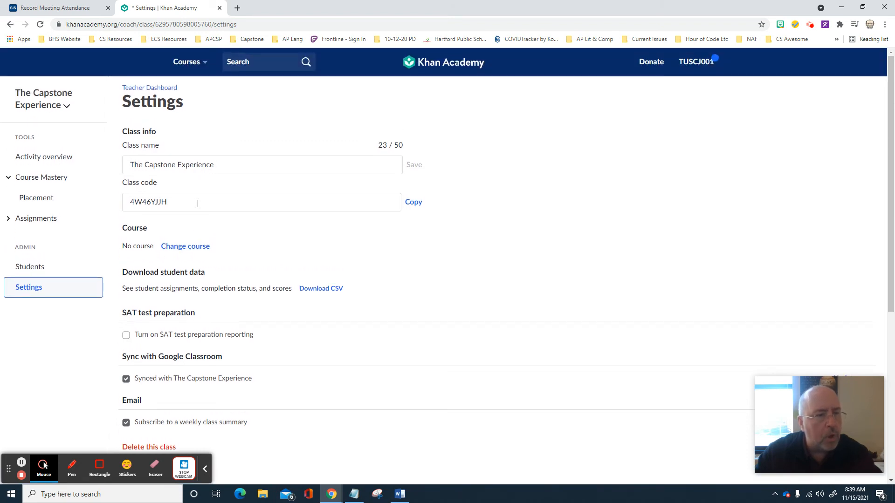
click(197, 251)
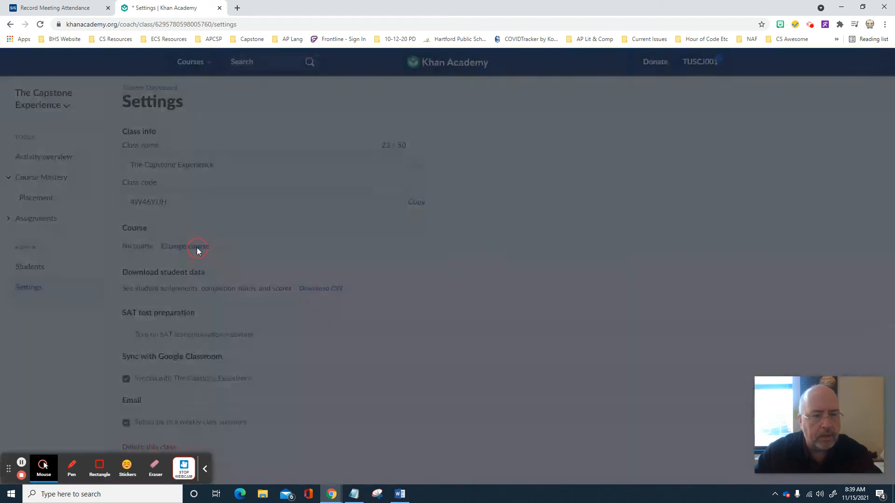
scroll(411, 285, down, 3)
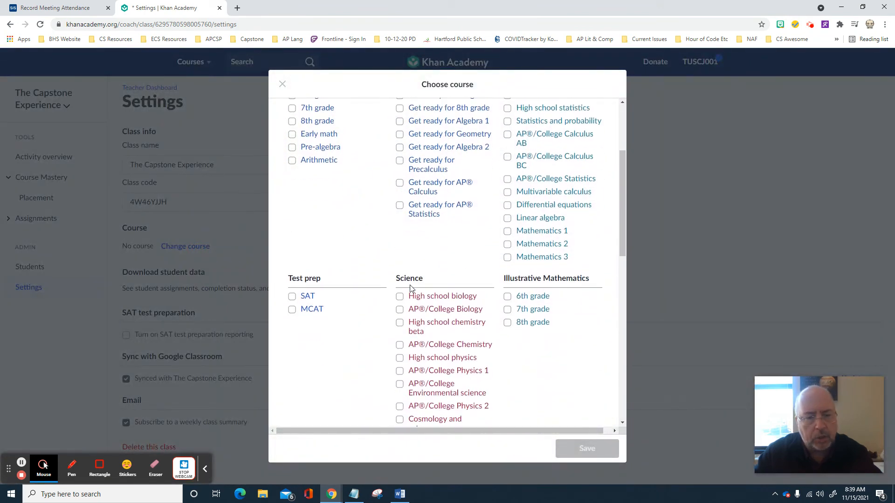
click(293, 296)
click(578, 448)
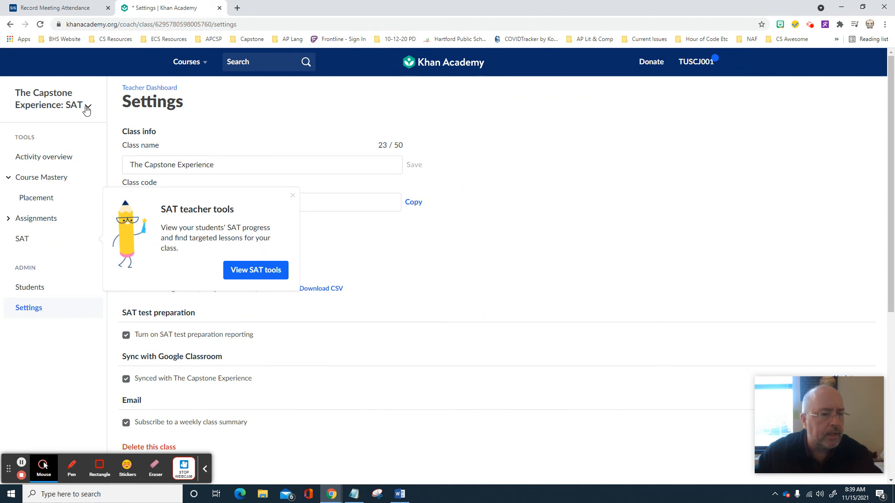
click(270, 274)
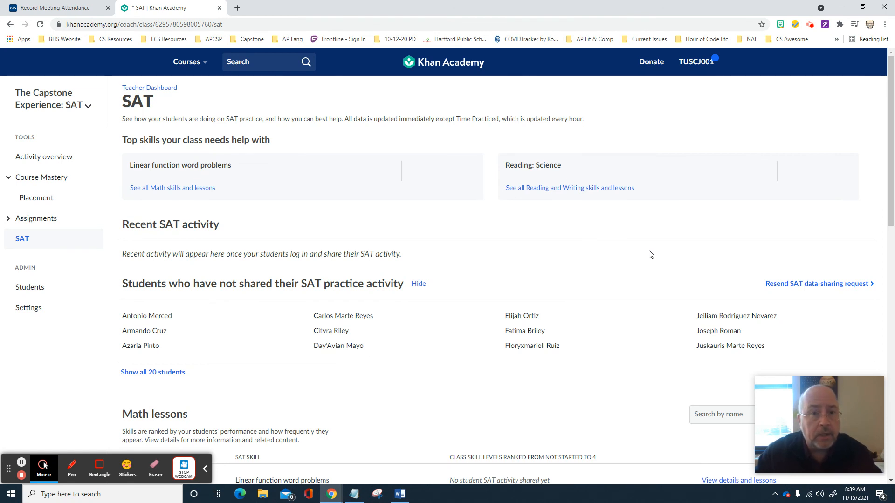
click(811, 25)
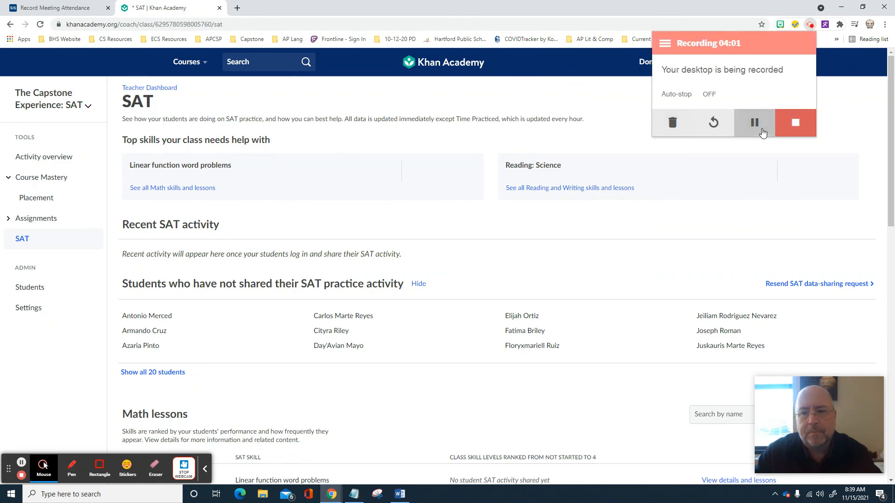